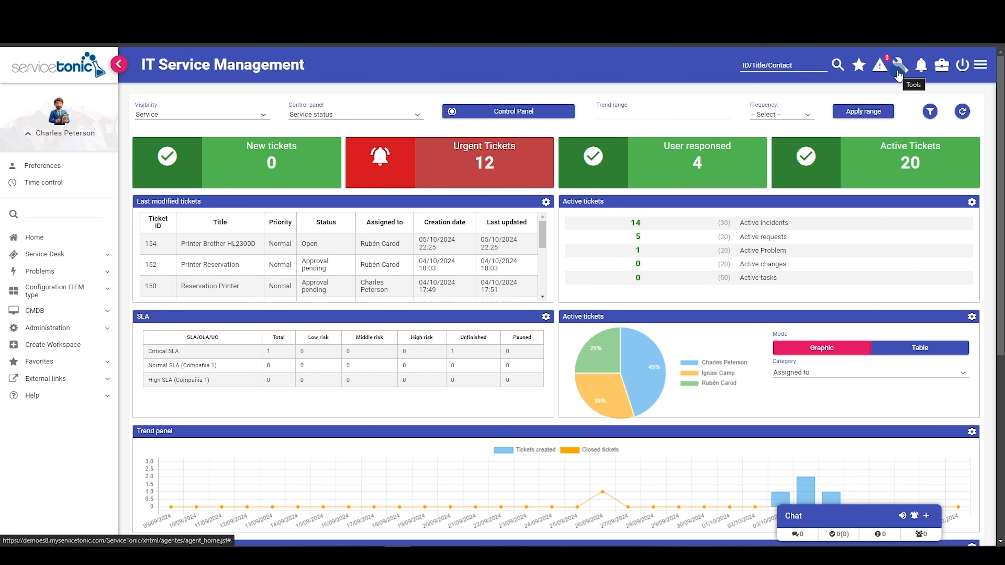
- Open the Tools menu from the IT Service Management dashboard's top bar
click(898, 75)
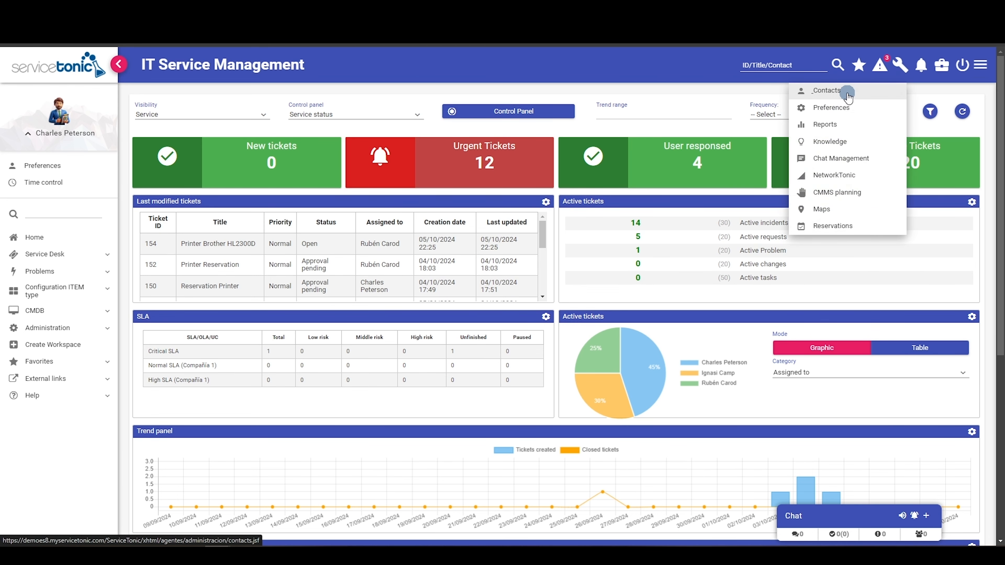
- Go to the Contacts list and start a new blank contact
click(840, 92)
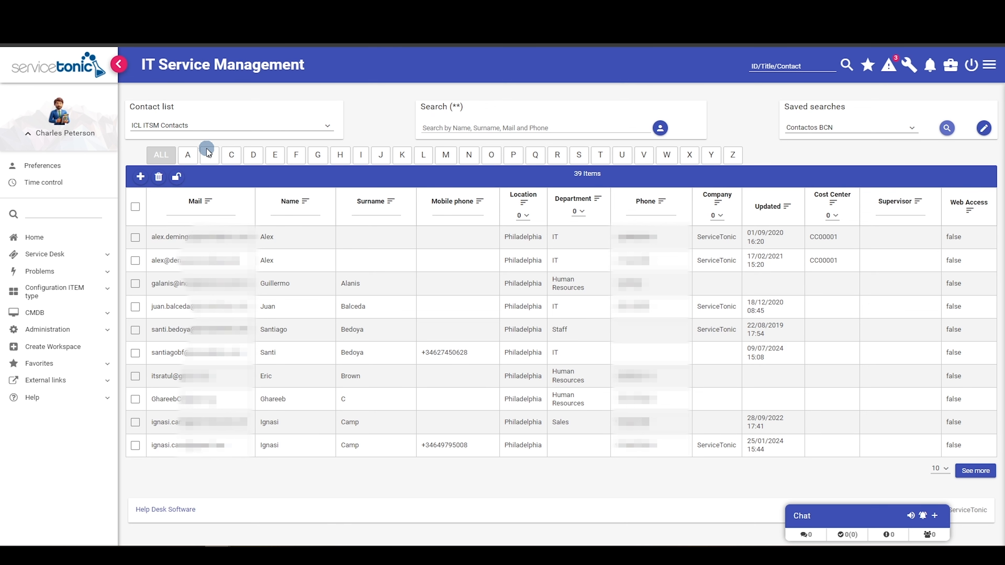
click(140, 177)
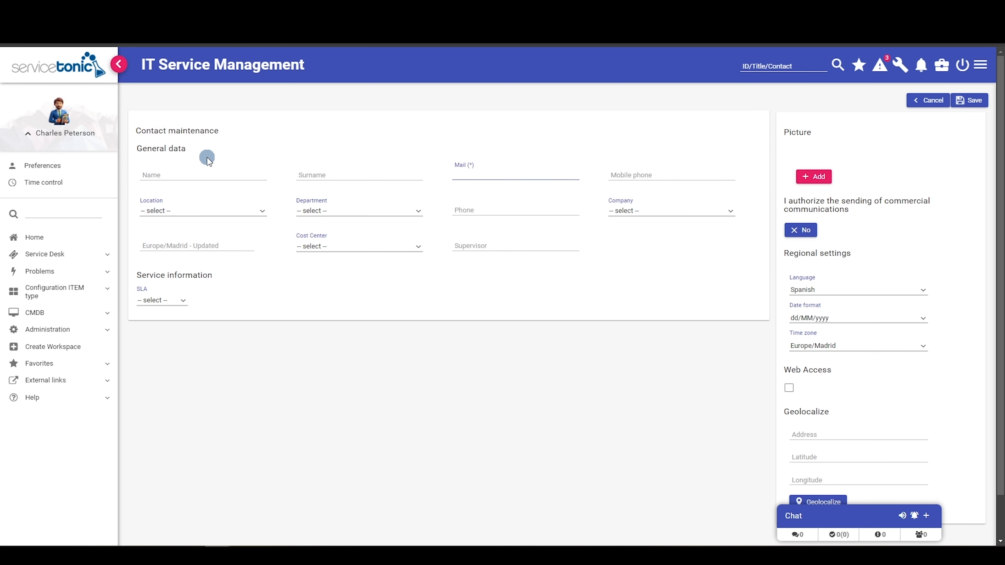
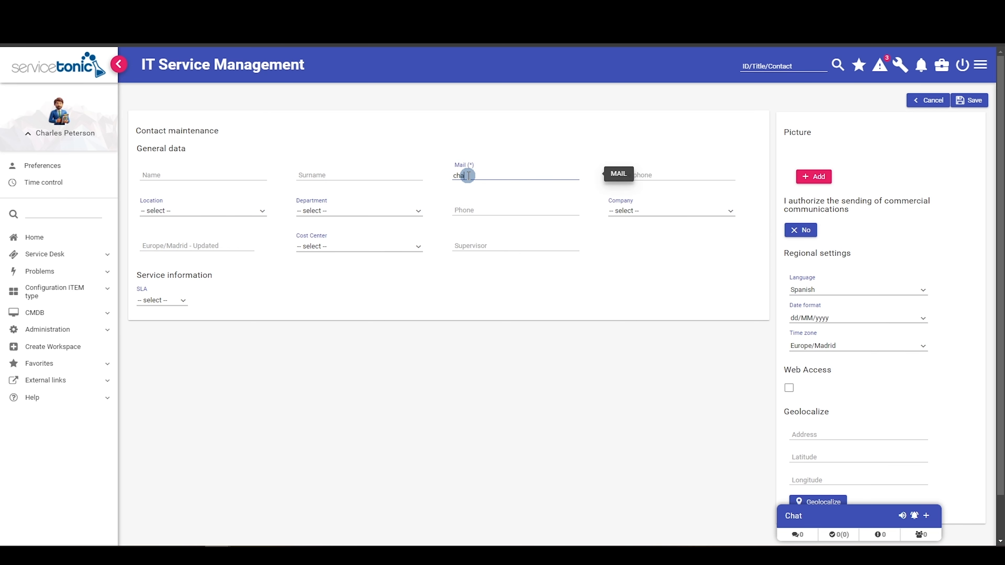
- Enter the new contact's e-mail address in the Mail (*) field
click(812, 177)
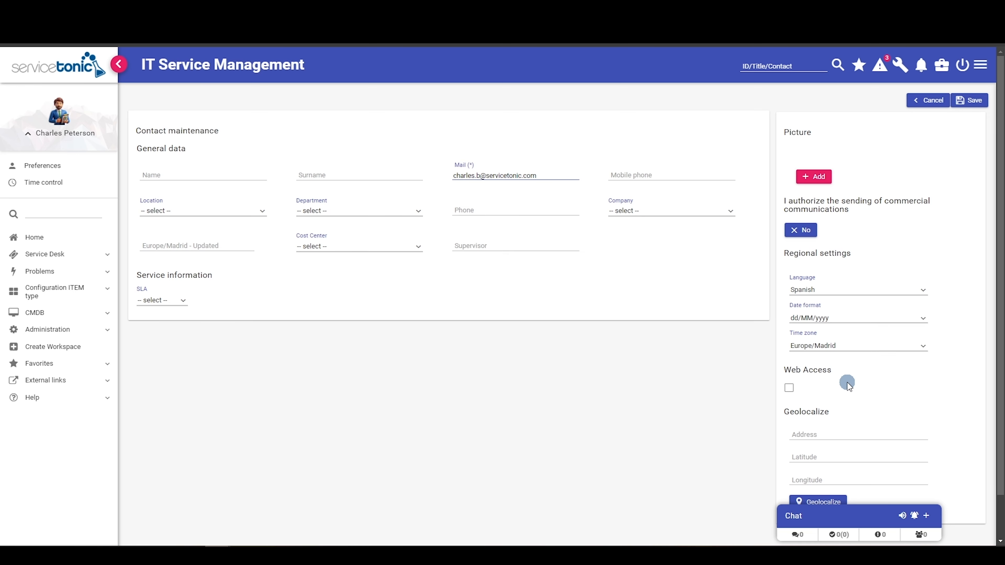
- Enable Web Access with role CLIENTE, Internal Authentication and a restoration password, then save
click(836, 384)
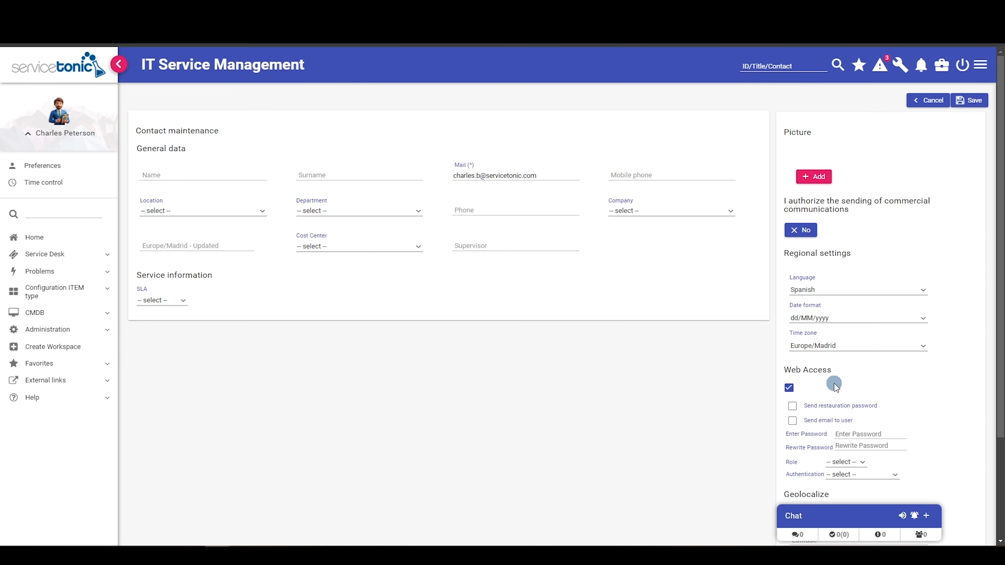
scroll(835, 386, down, 2)
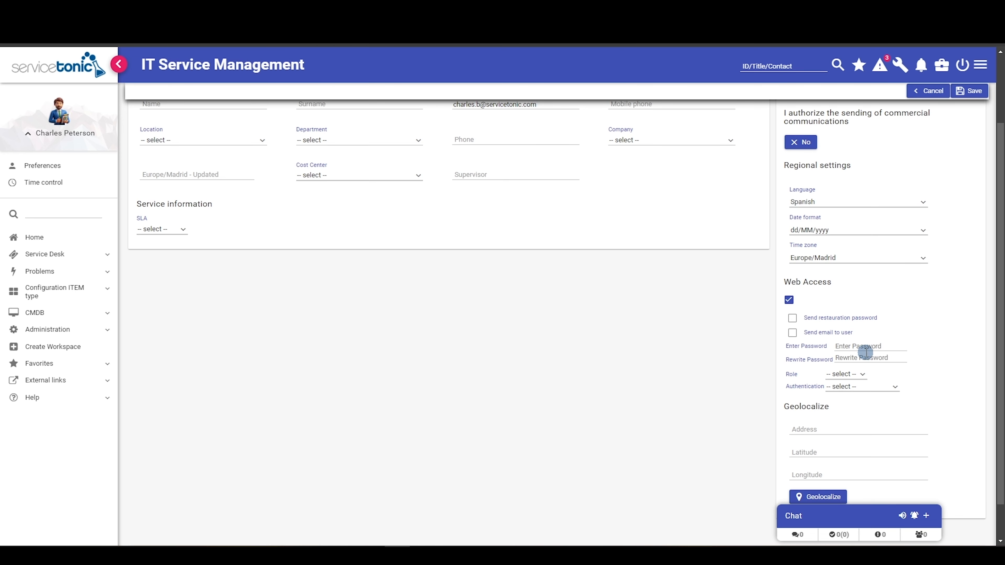
click(857, 378)
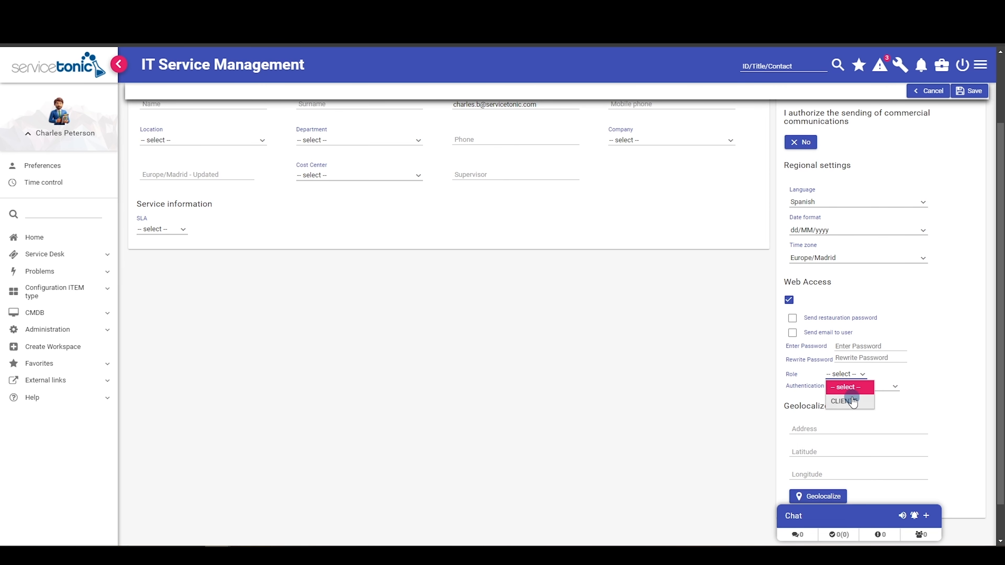
click(849, 400)
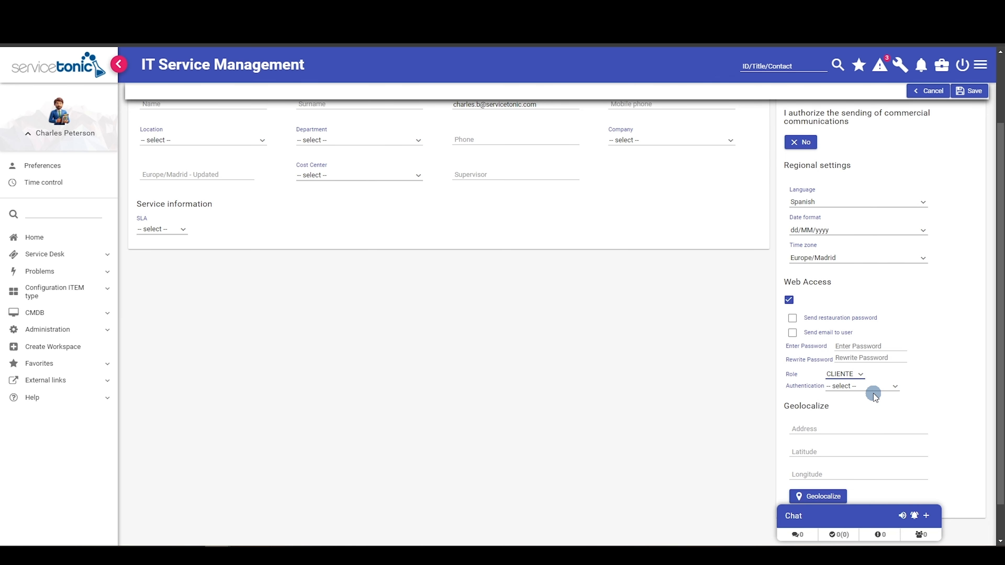
click(859, 386)
click(853, 410)
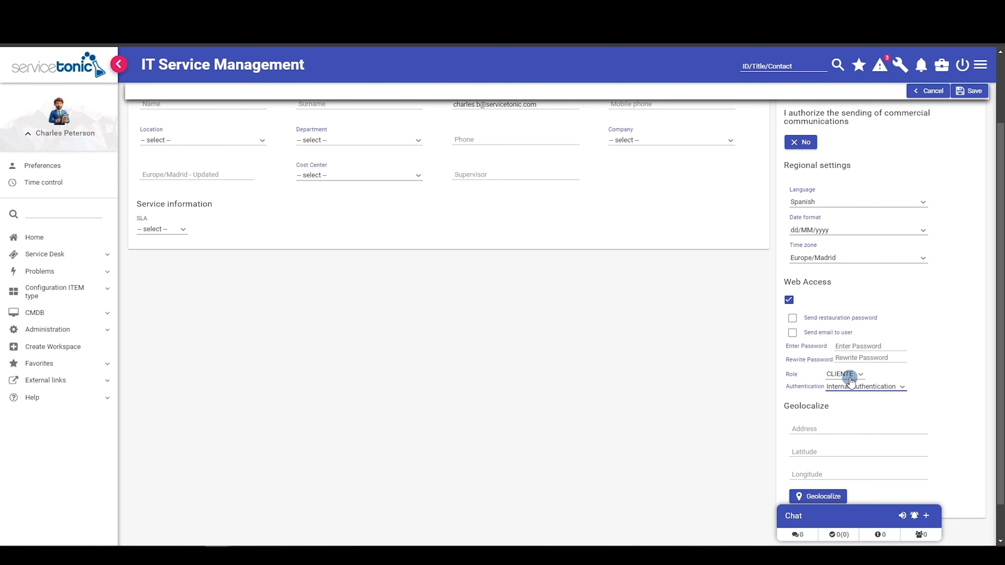
click(792, 318)
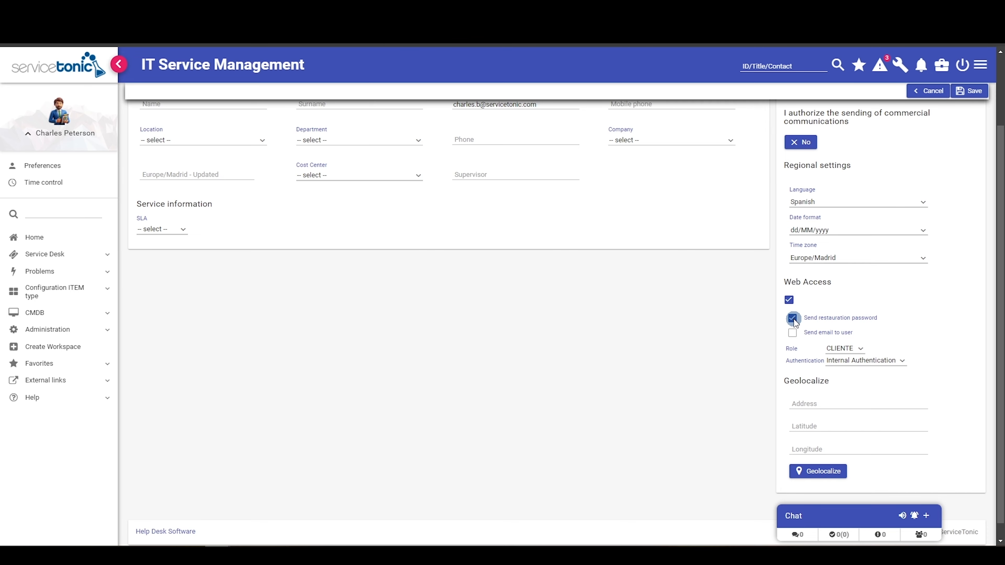
click(972, 93)
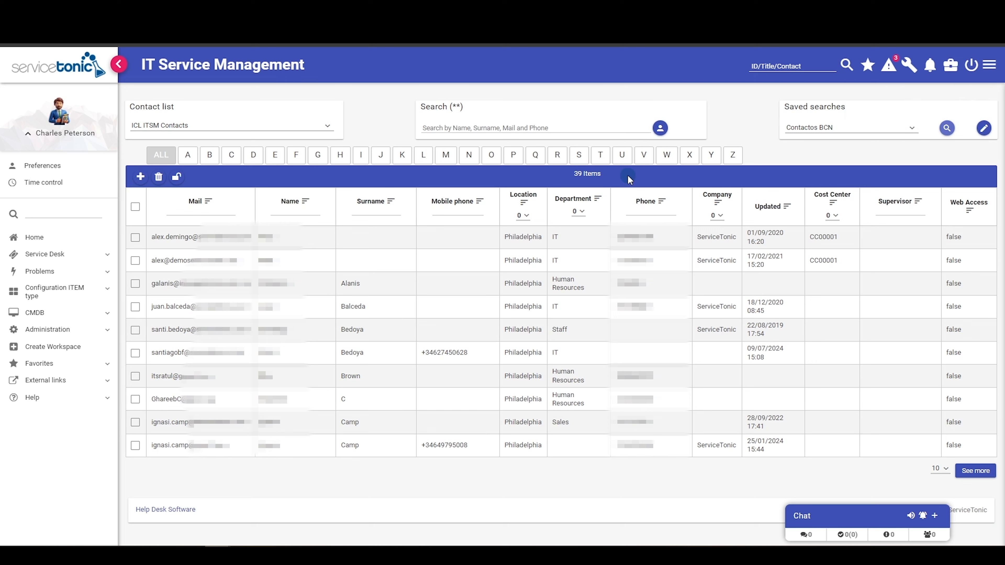
- Filter the contact list by the new contact's e-mail to confirm Web Access is true
click(191, 212)
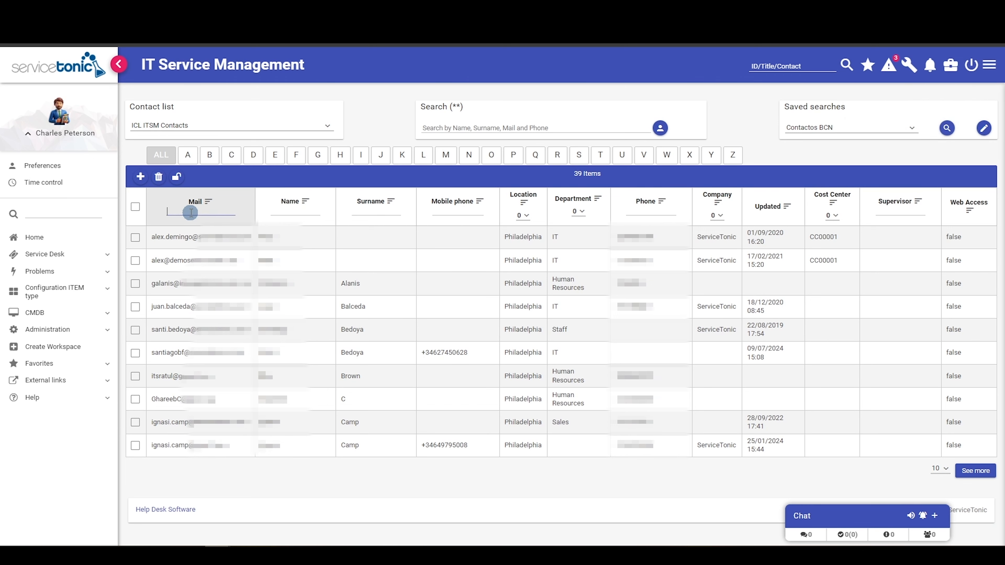
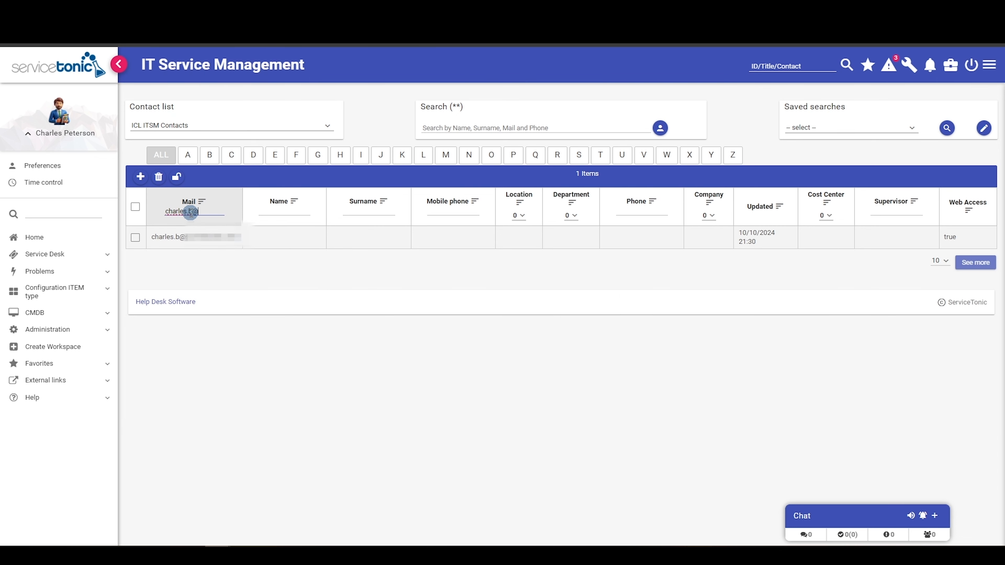
click(259, 233)
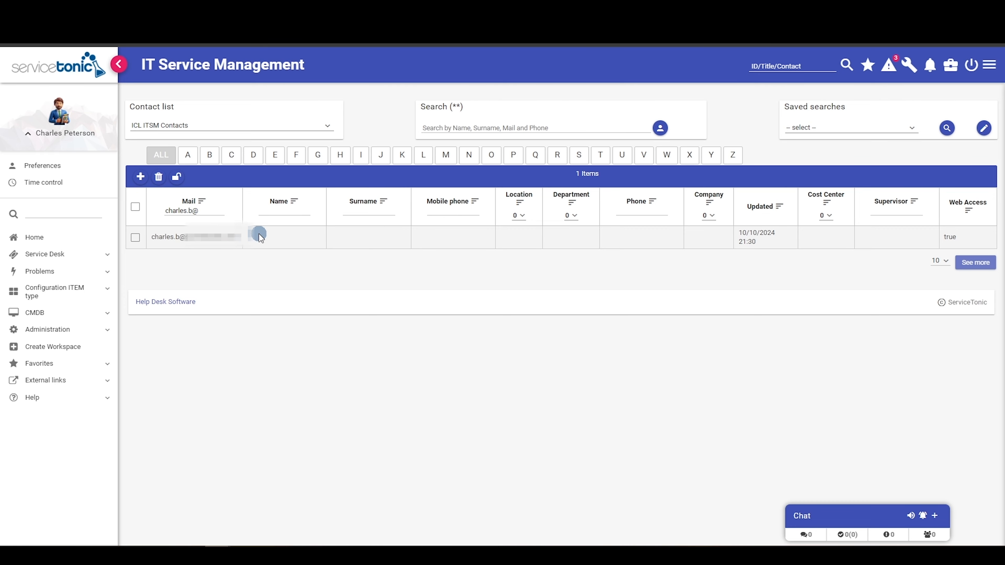
click(84, 332)
- Open Administration > Service > User Portal and focus the Web access notification editor
click(70, 365)
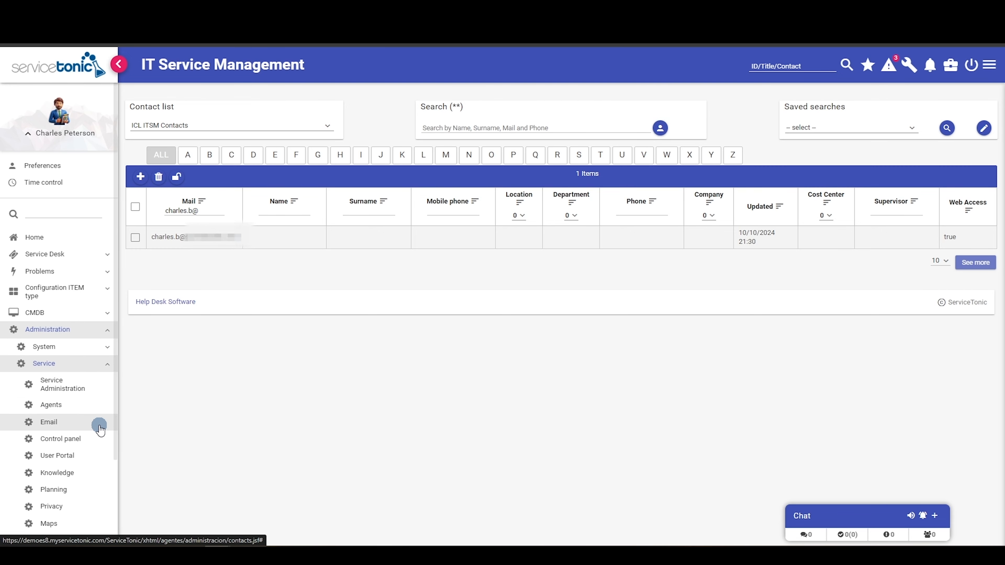
click(93, 455)
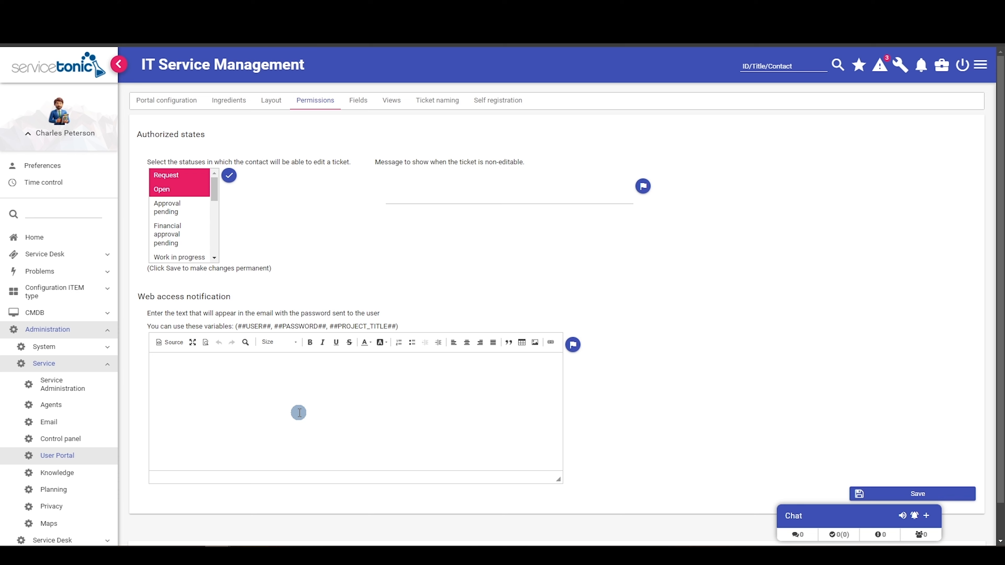
click(184, 377)
- Write the notification as 'User: ##USER##' and 'Password: ##PASSWORD##' on two lines
text(User)
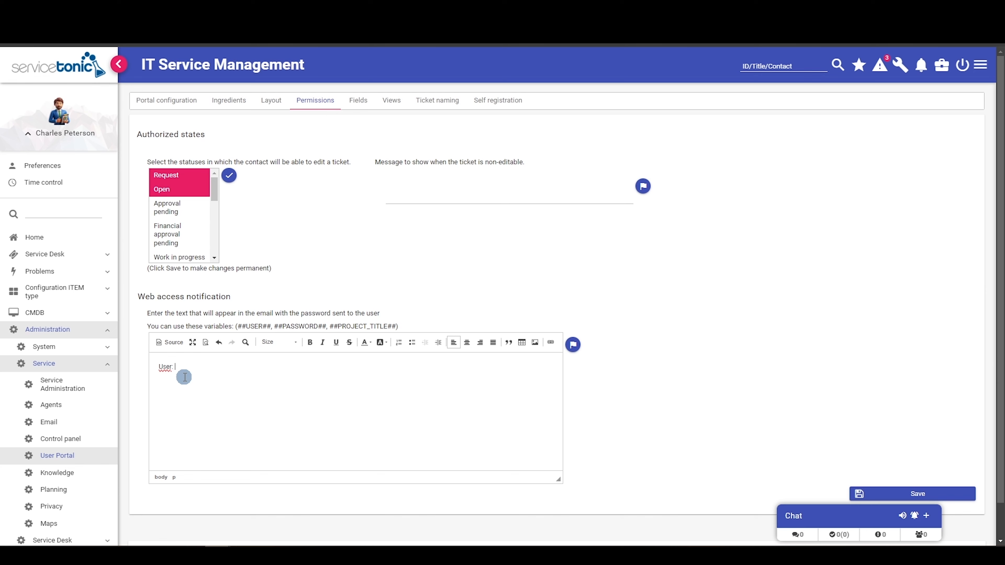
text(: ##USER)
text(## )
text(Password)
text(: @@)
key(BackSpace)
key(BackSpace)
text(##PASSWORD)
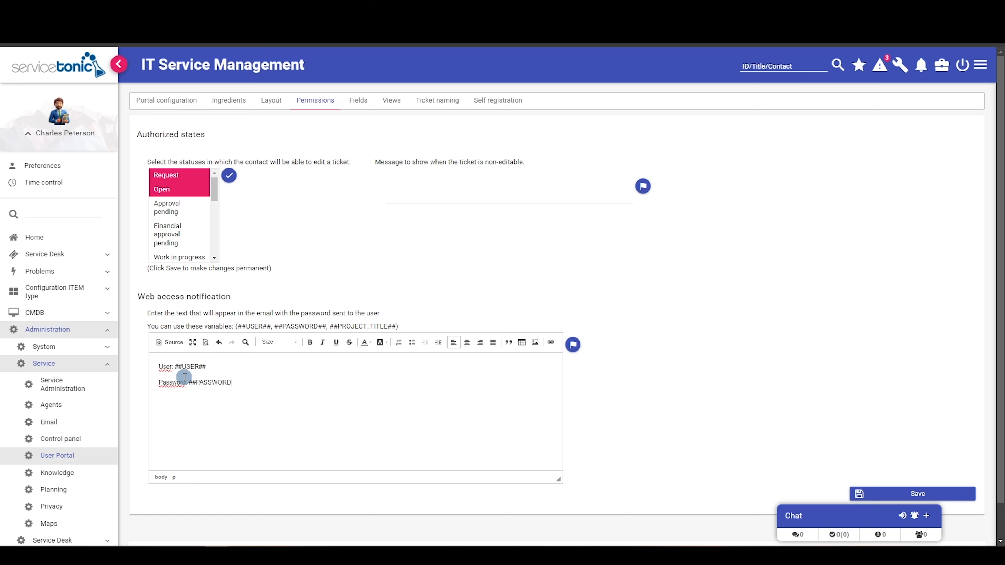
text(##)
- Dismiss the notification's translation dialog unchanged and save the User Portal permissions
click(573, 347)
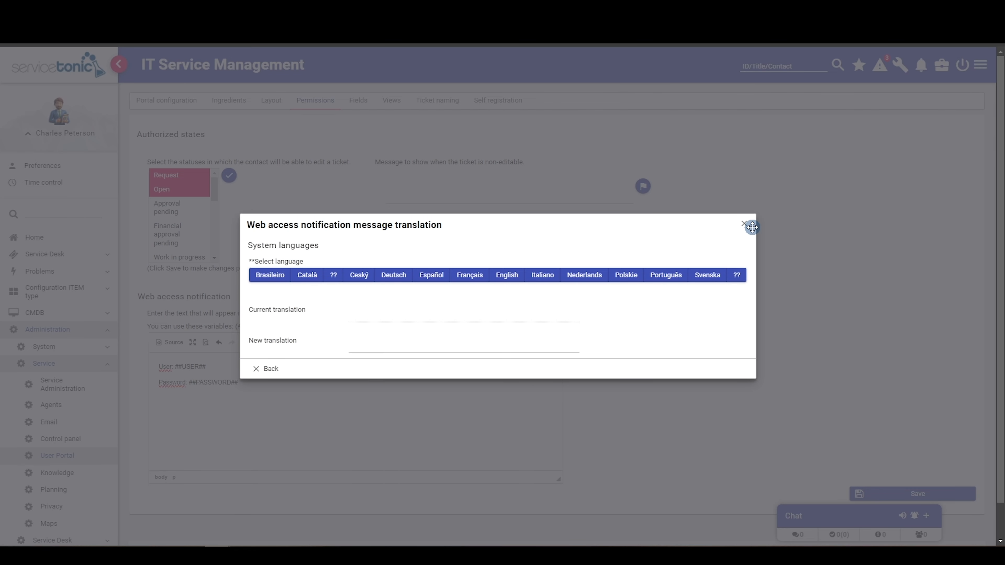
click(743, 224)
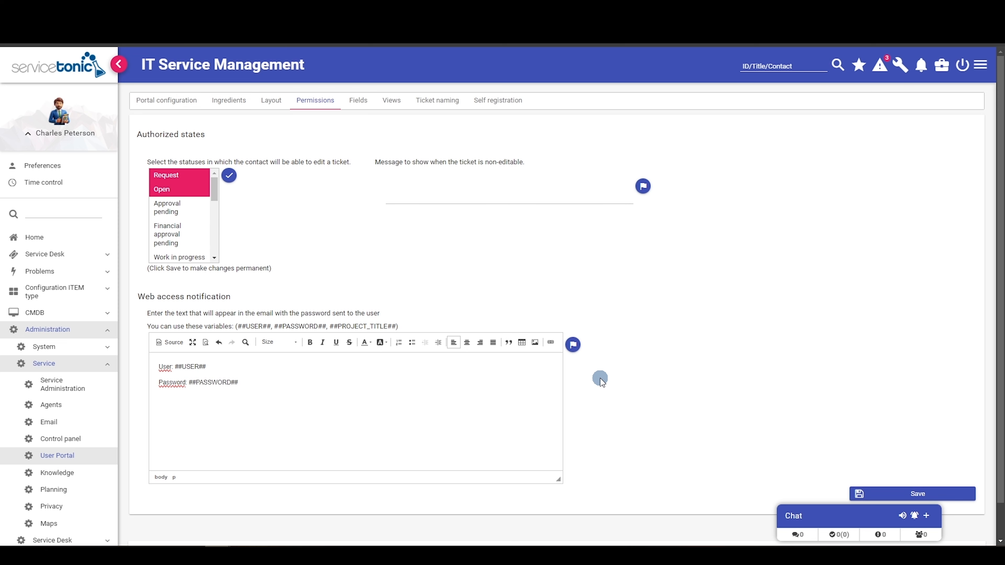
click(911, 495)
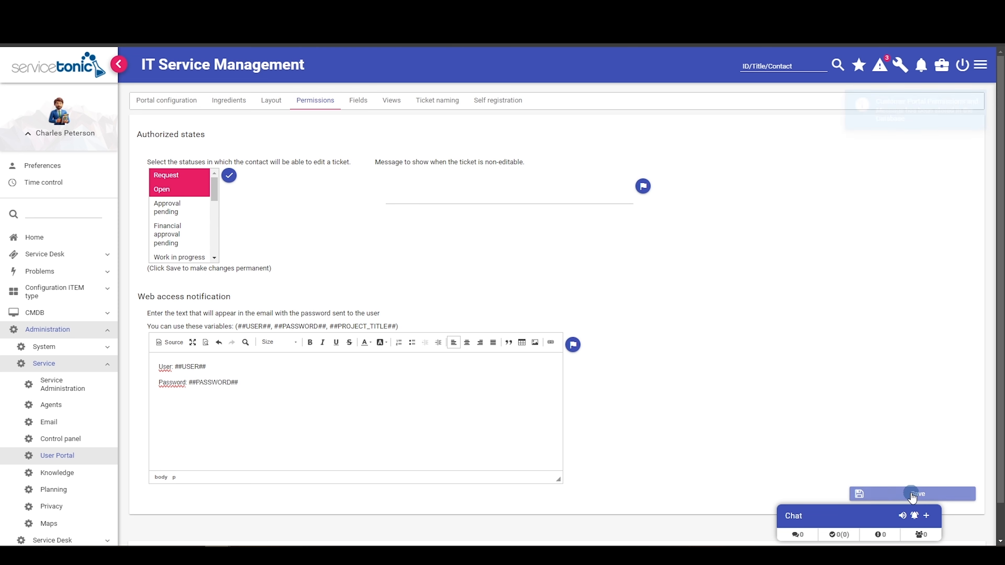